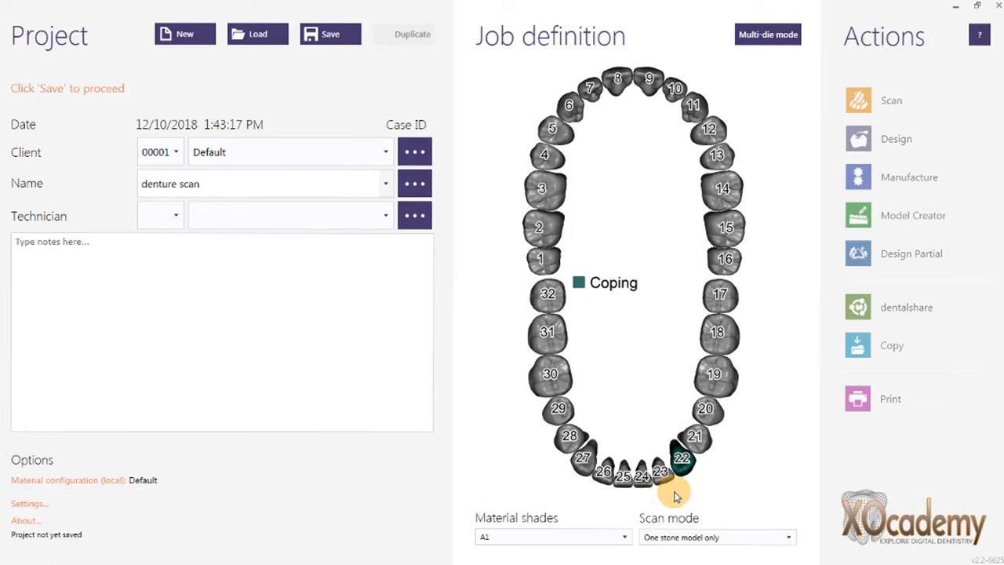
# Save the denture scan project and start its design
pyautogui.click(336, 45)
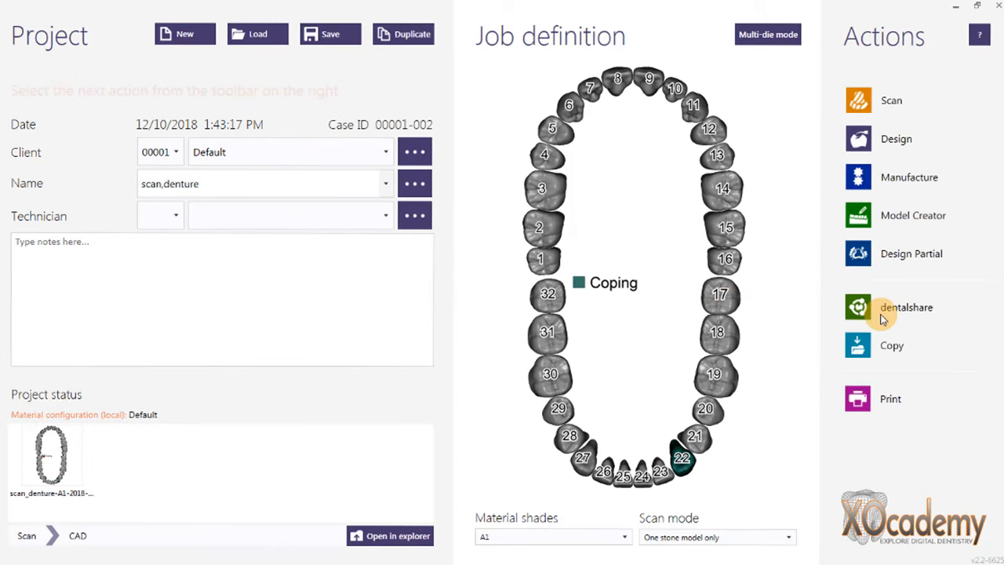
pyautogui.click(894, 140)
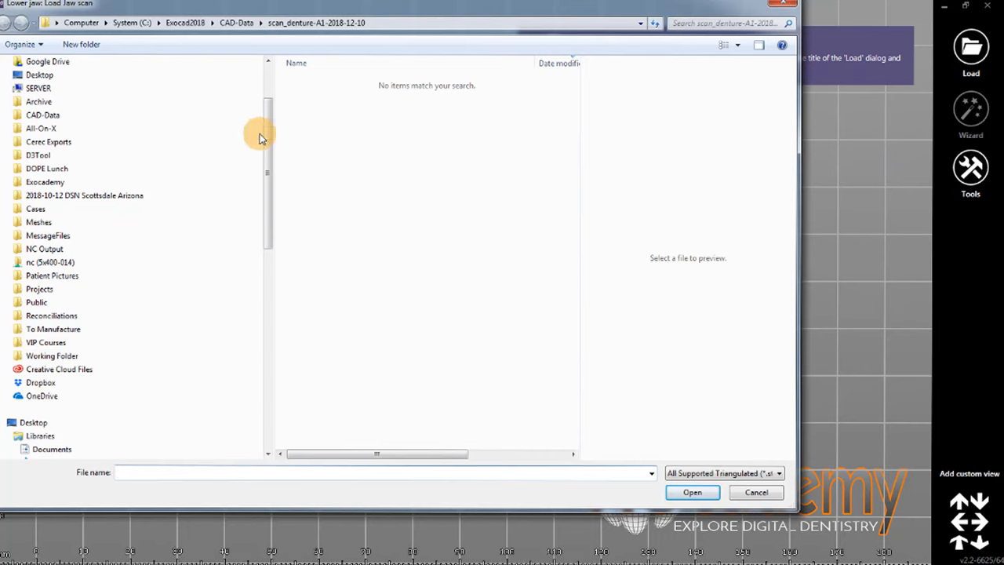
# Load denturescan.stl from the Desktop as the lower jaw scan and dismiss the screen settings notice
pyautogui.click(39, 78)
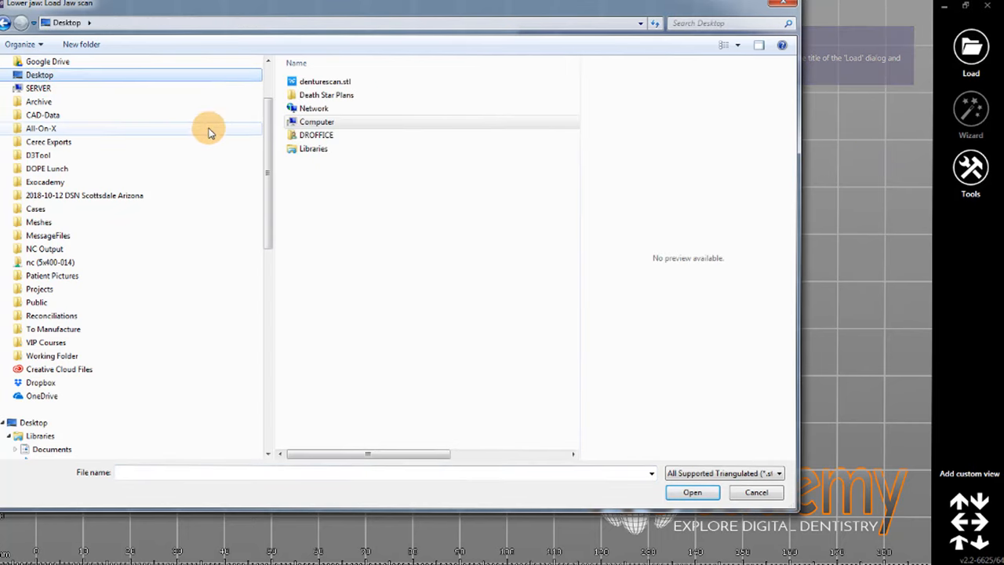
pyautogui.click(384, 84)
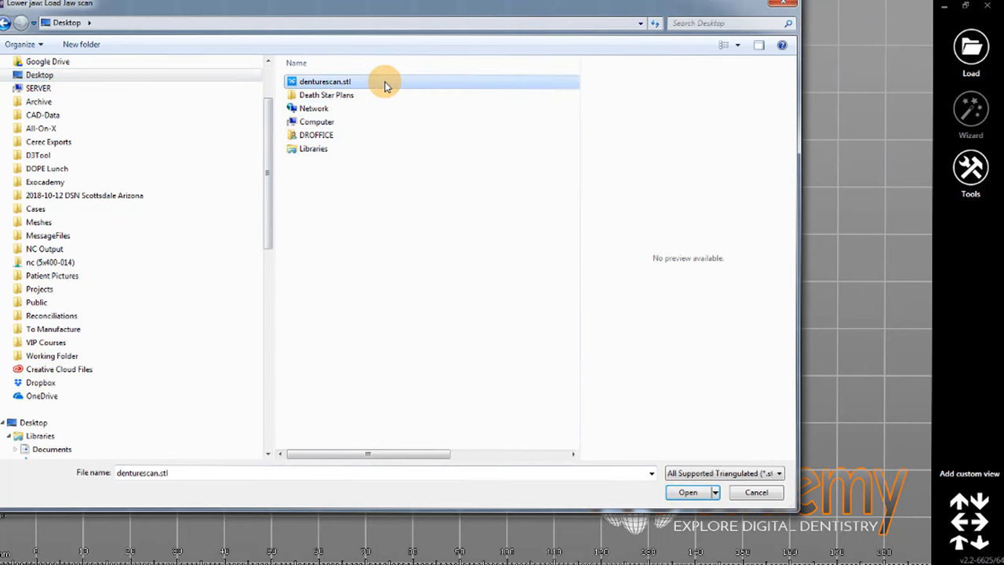
pyautogui.click(688, 491)
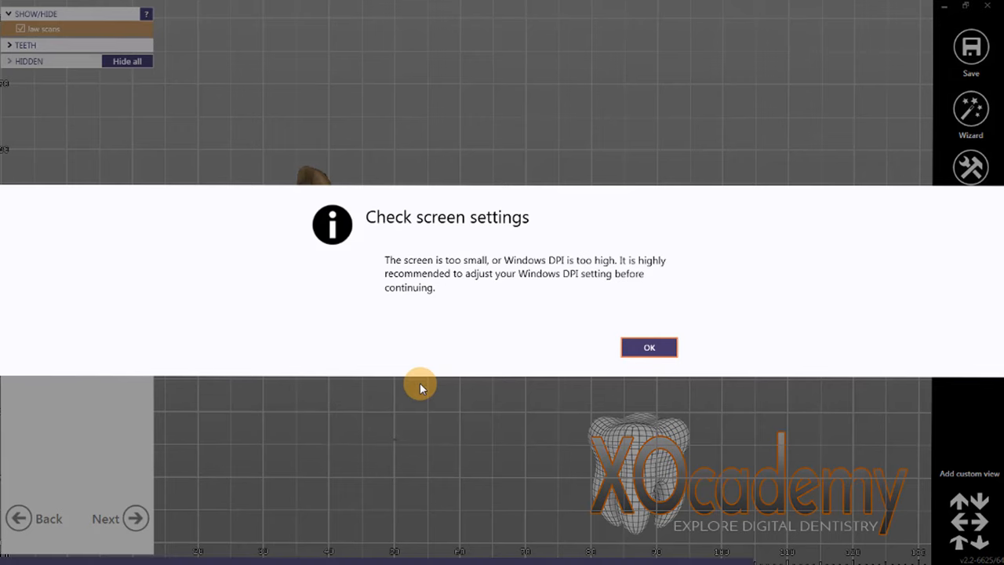
pyautogui.click(651, 348)
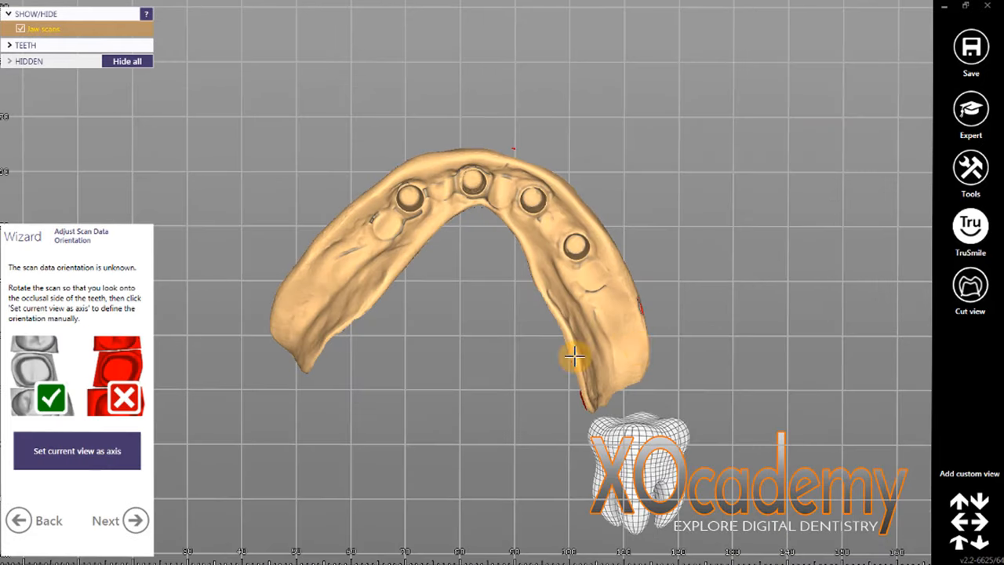
# Turn the jaw scan over so its inverted red side faces the viewer, and set that view as the orientation axis
pyautogui.moveTo(307, 404); pyautogui.dragTo(316, 404, button='right')
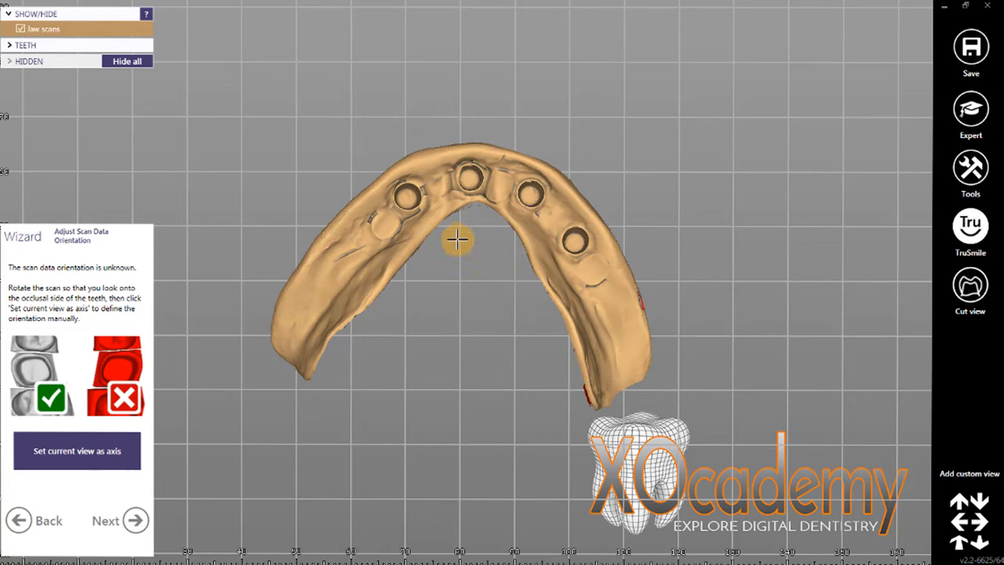
pyautogui.moveTo(471, 221); pyautogui.dragTo(472, 225, button='right')
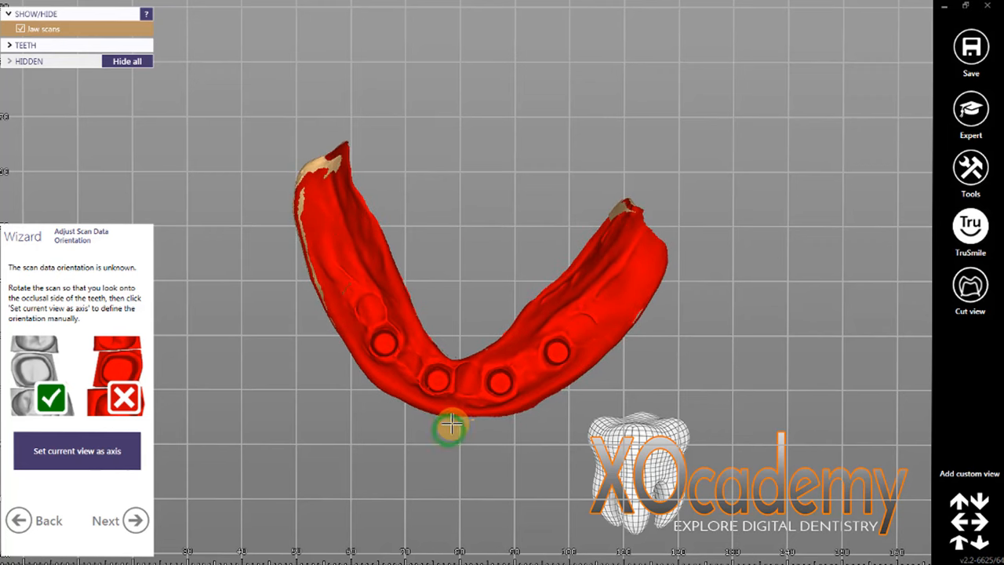
pyautogui.moveTo(451, 426); pyautogui.dragTo(450, 426, button='right')
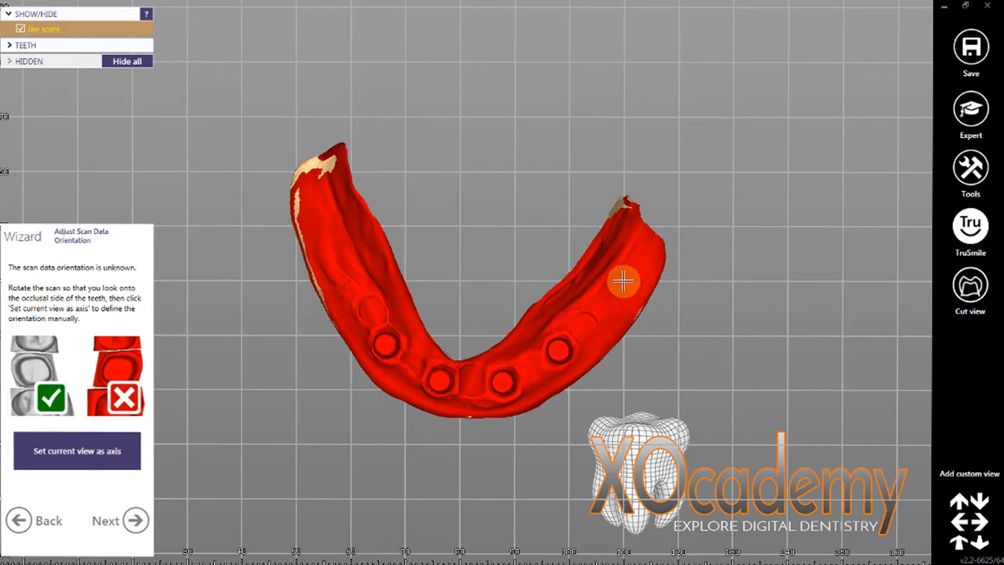
pyautogui.moveTo(433, 462)
pyautogui.mouseDown(button='right')
pyautogui.moveTo(432, 442)
pyautogui.moveTo(427, 456)
pyautogui.moveTo(442, 464)
pyautogui.moveTo(421, 455)
pyautogui.mouseUp(button='right')
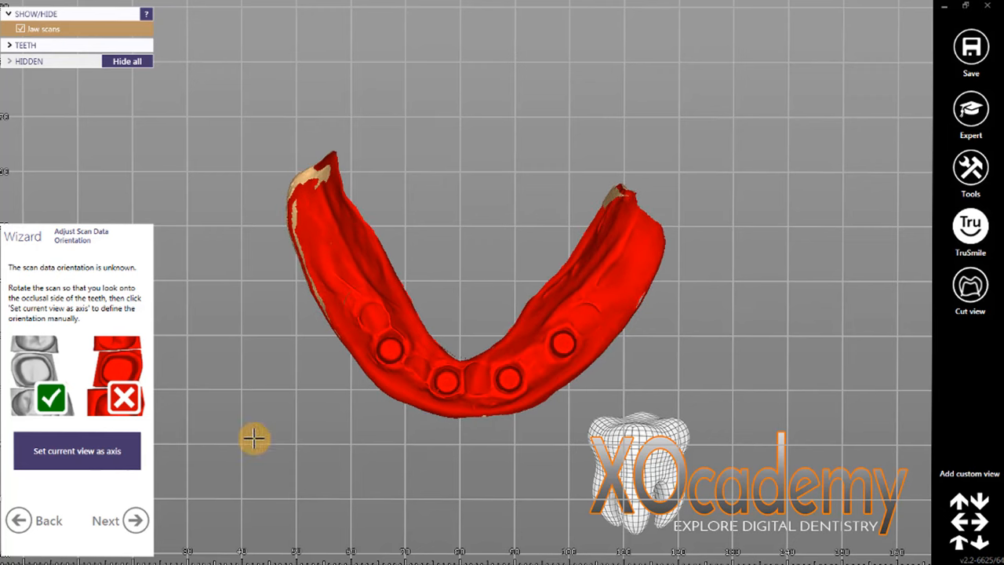
pyautogui.click(102, 457)
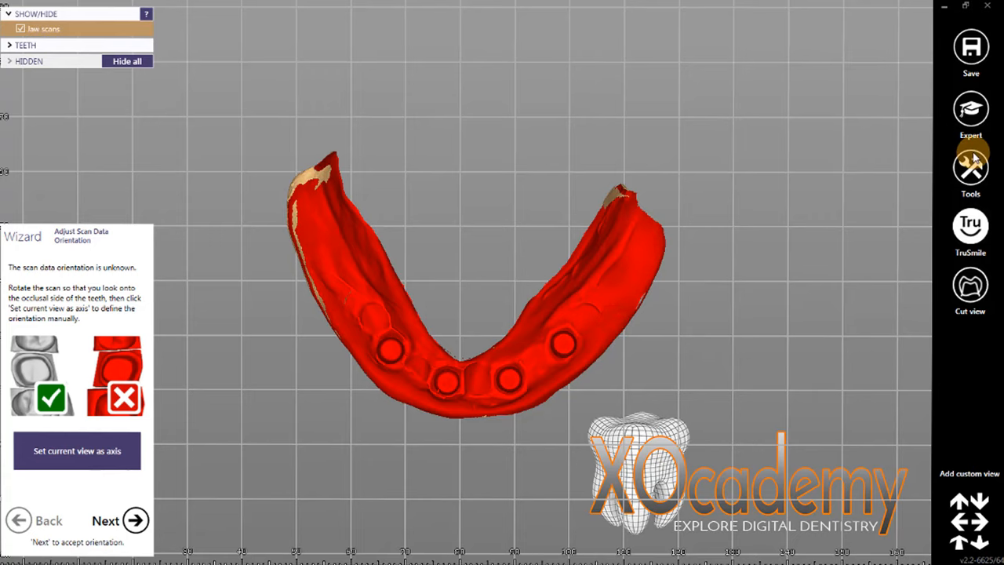
# In expert mode, open the tooth 22 jaw scan for mesh editing and turn on the triangle orientation display
pyautogui.click(973, 109)
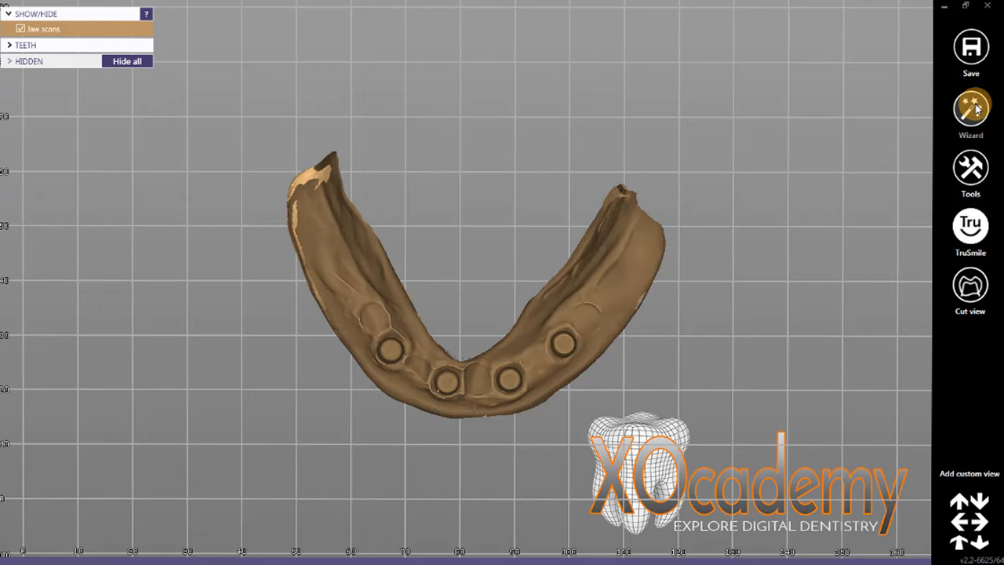
pyautogui.rightClick(600, 291)
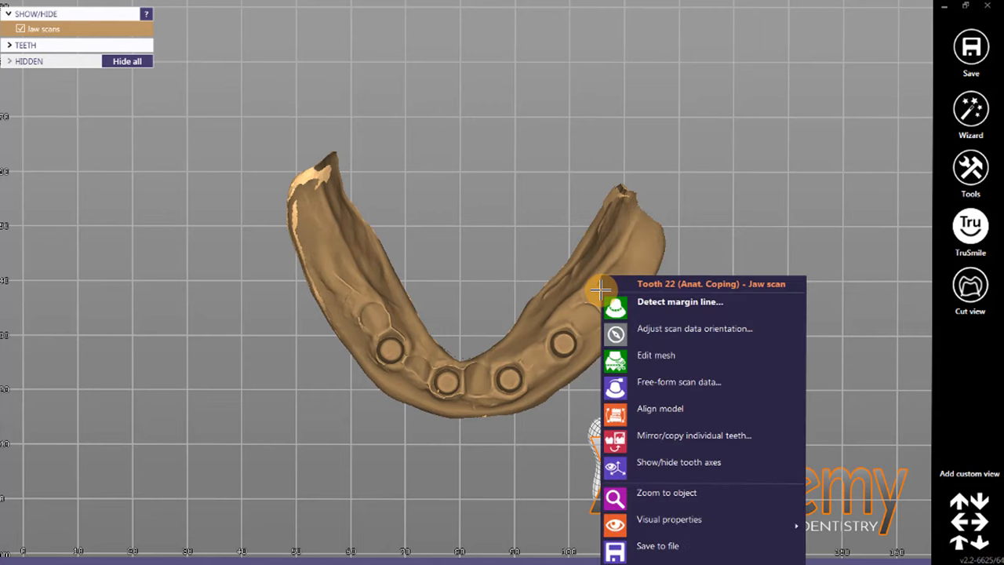
pyautogui.click(643, 366)
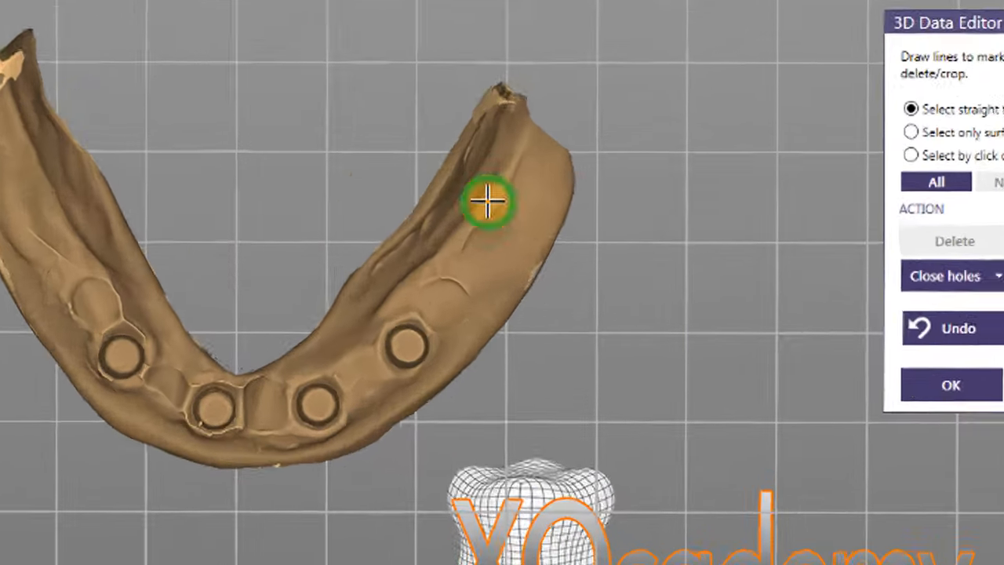
pyautogui.rightClick(612, 255)
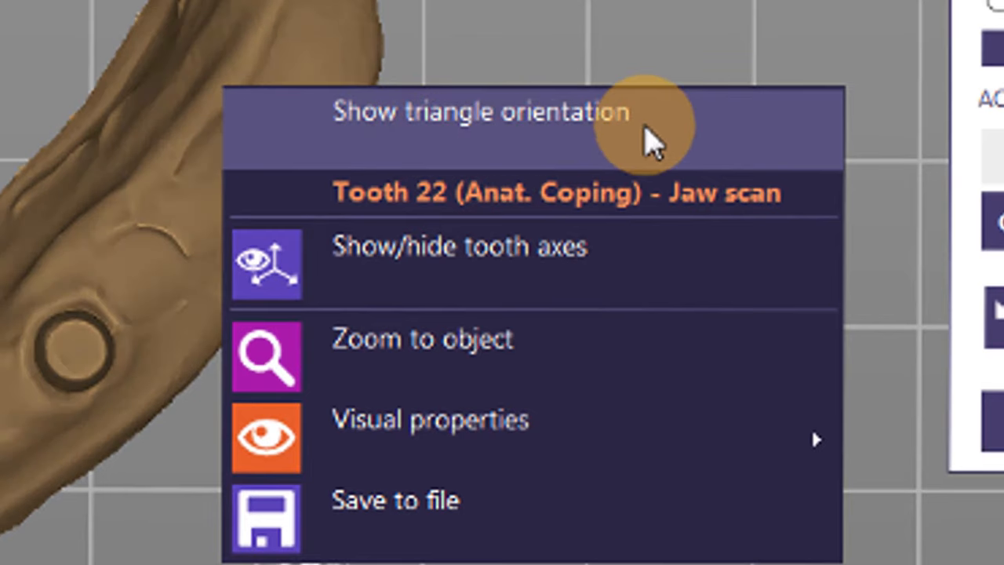
pyautogui.click(645, 130)
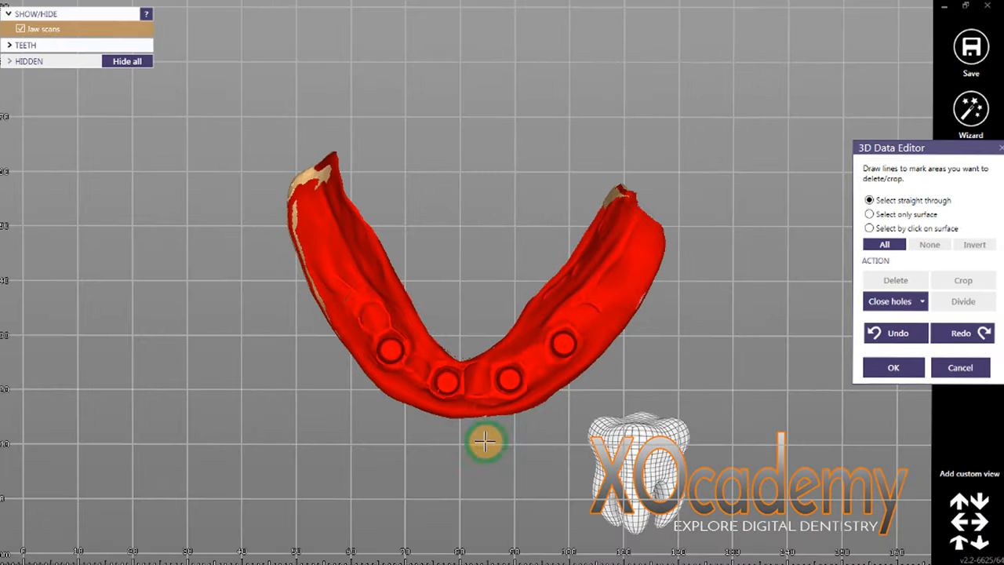
# Invert the triangle orientation of the tooth 22 jaw scan and accept the mesh edit
pyautogui.moveTo(485, 441); pyautogui.dragTo(484, 437, button='right')
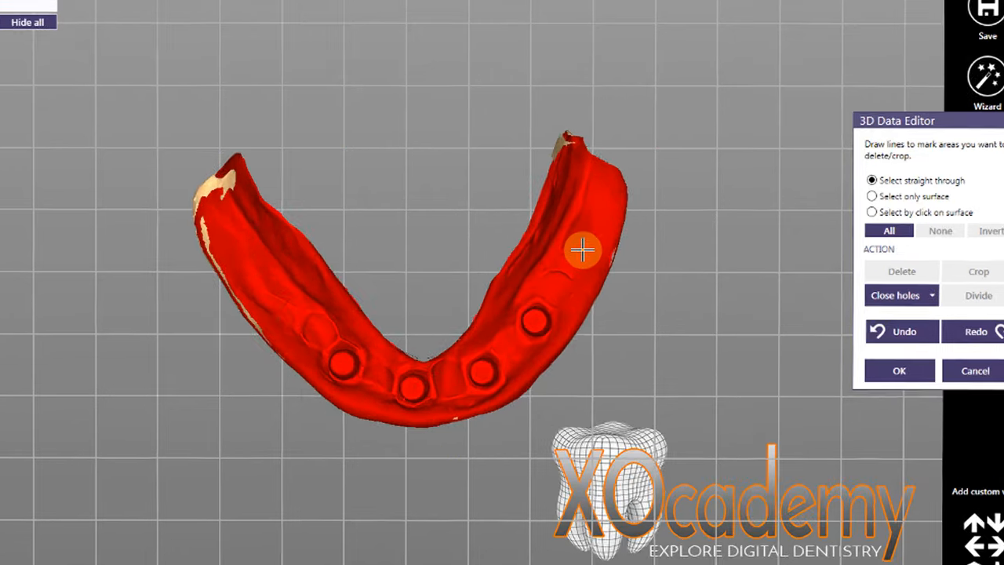
pyautogui.rightClick(615, 261)
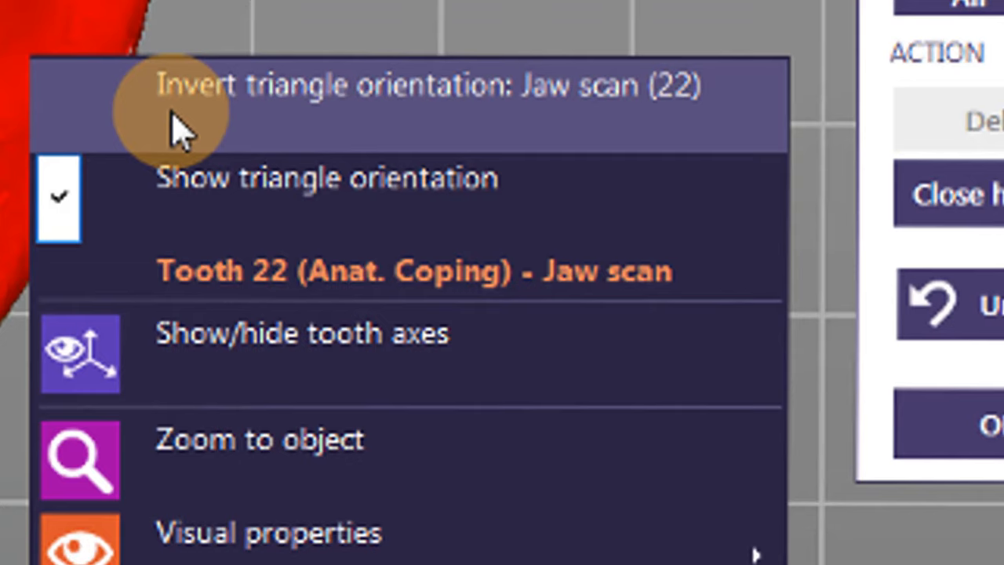
pyautogui.click(449, 118)
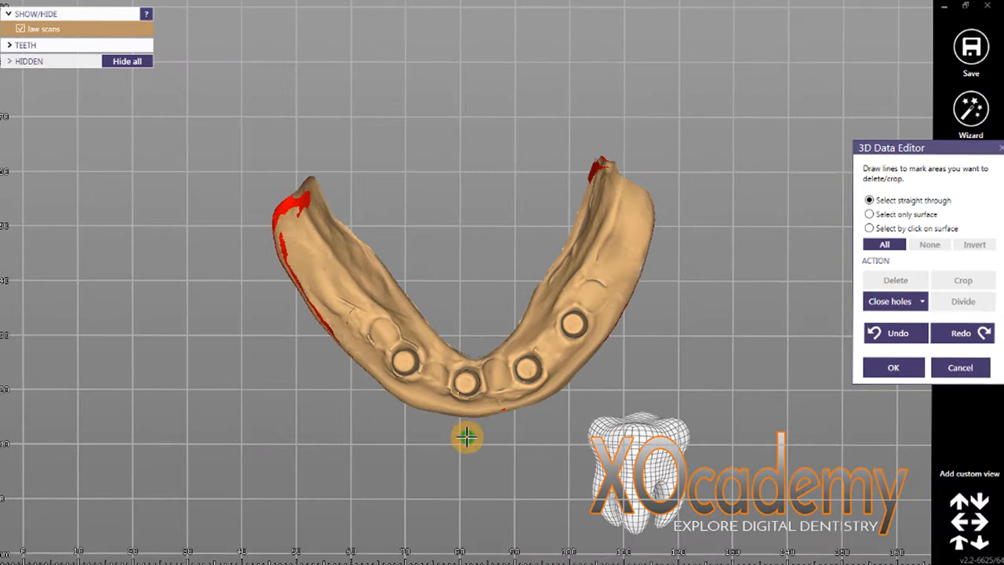
pyautogui.moveTo(467, 437); pyautogui.dragTo(467, 438, button='right')
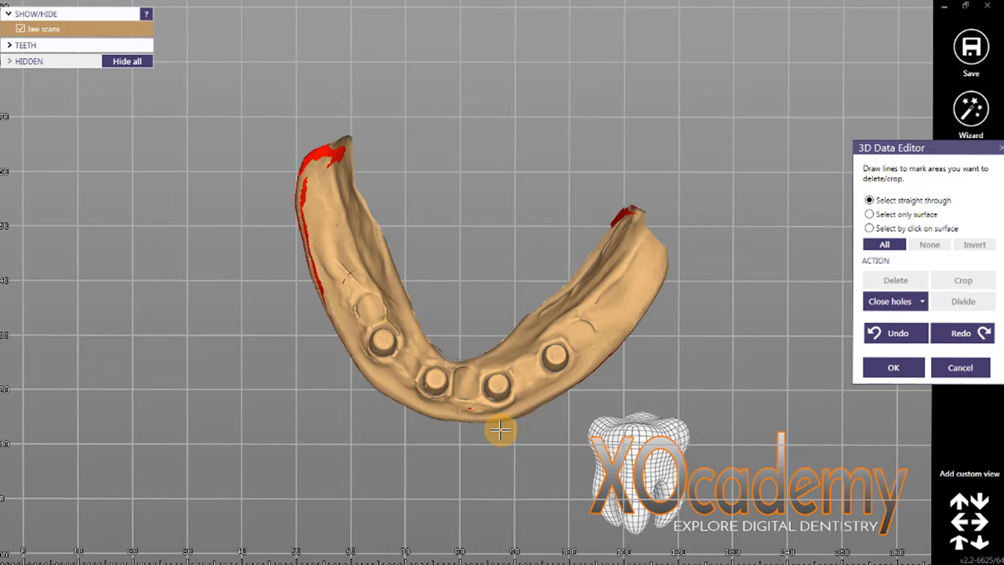
pyautogui.click(894, 365)
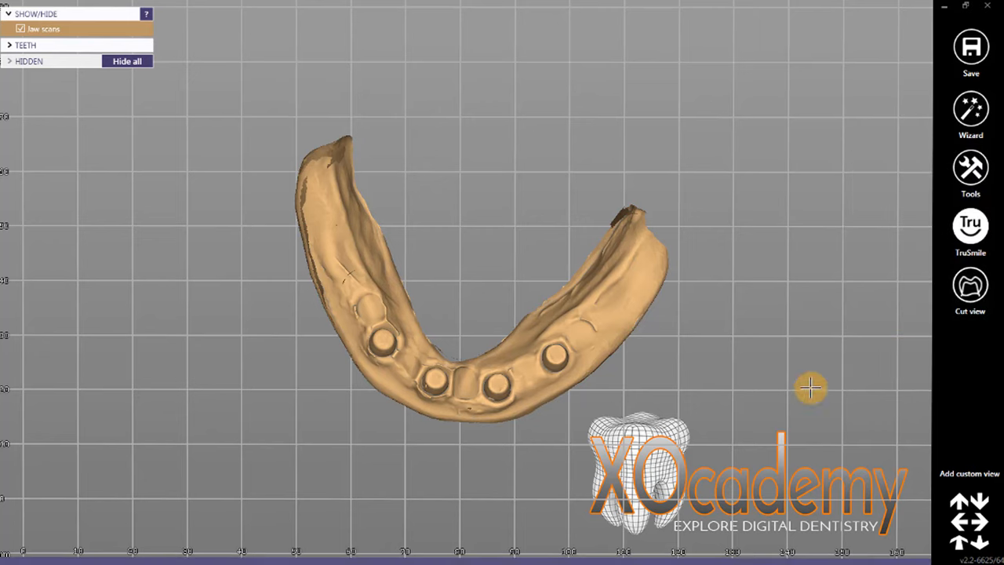
pyautogui.moveTo(455, 455)
pyautogui.mouseDown(button='right')
pyautogui.moveTo(462, 441)
pyautogui.moveTo(452, 466)
pyautogui.moveTo(455, 455)
pyautogui.moveTo(440, 463)
pyautogui.moveTo(463, 452)
pyautogui.moveTo(455, 455)
pyautogui.mouseUp(button='right')
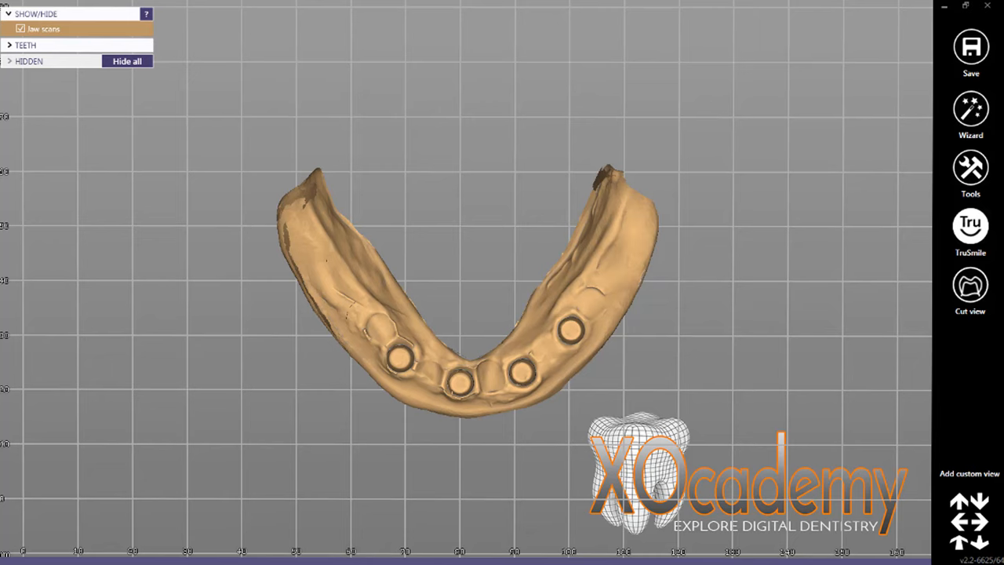
# Switch to Autodesk Meshmixer and select the whole denturescan.stl mesh by outlining it with a closed lasso
pyautogui.moveTo(1003, 7); pyautogui.dragTo(291, 40)
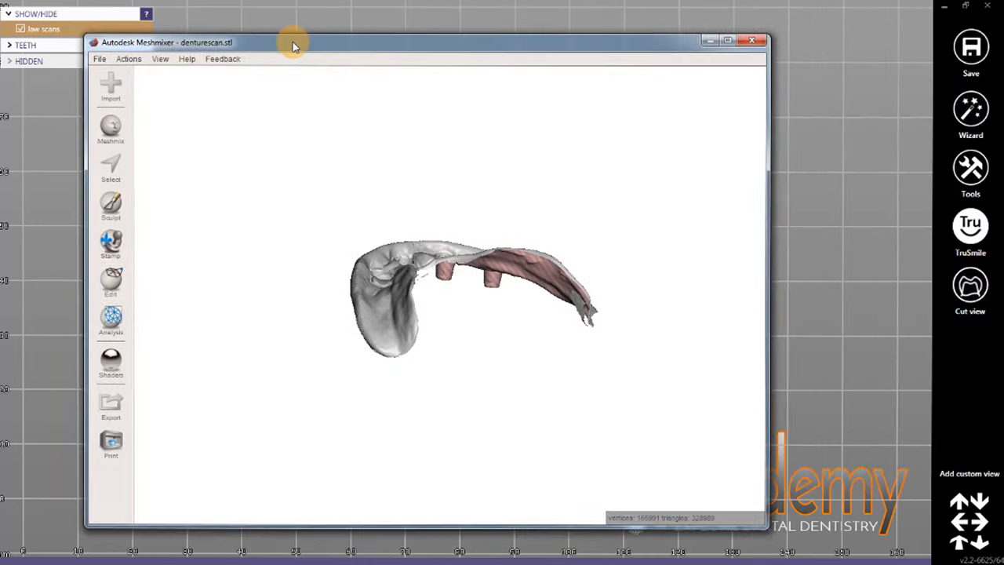
pyautogui.moveTo(422, 265); pyautogui.dragTo(450, 199, button='right')
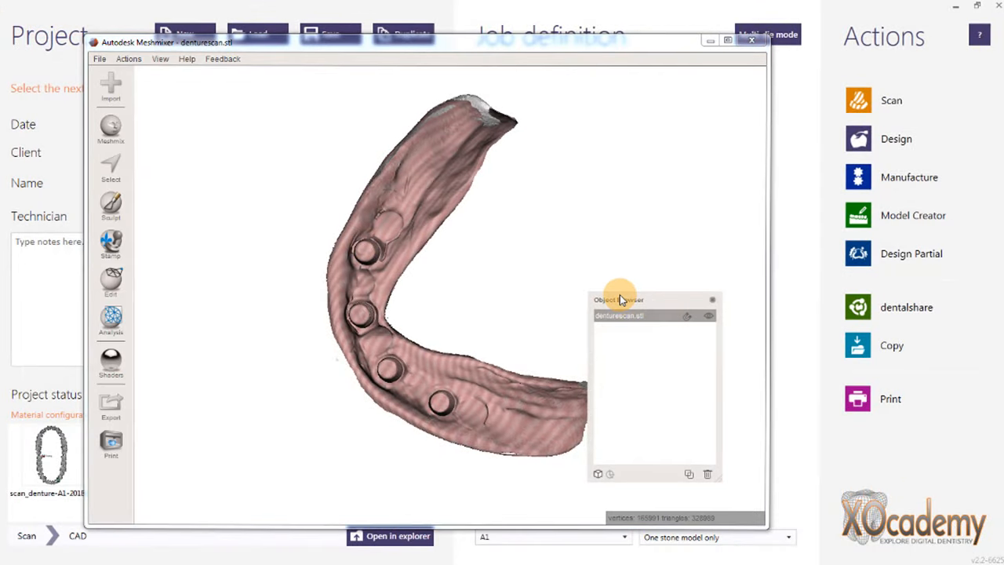
pyautogui.moveTo(520, 290); pyautogui.dragTo(291, 239, button='right')
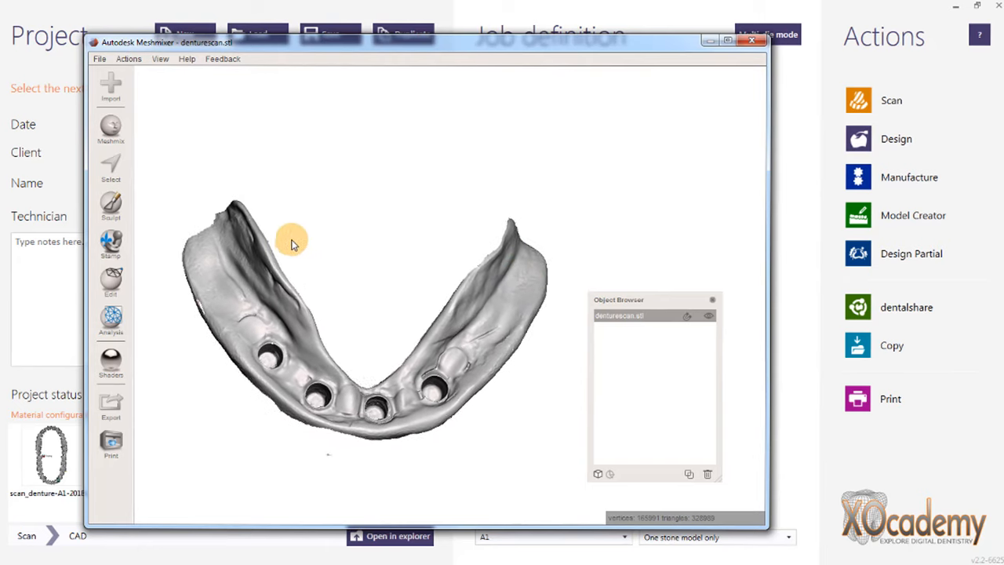
pyautogui.click(111, 163)
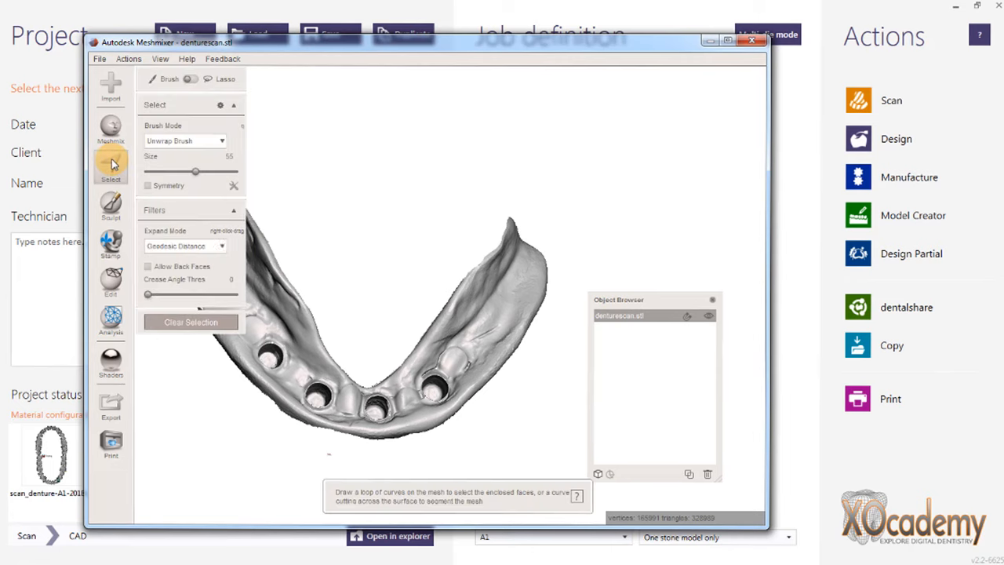
pyautogui.moveTo(416, 213); pyautogui.dragTo(421, 171, button='middle')
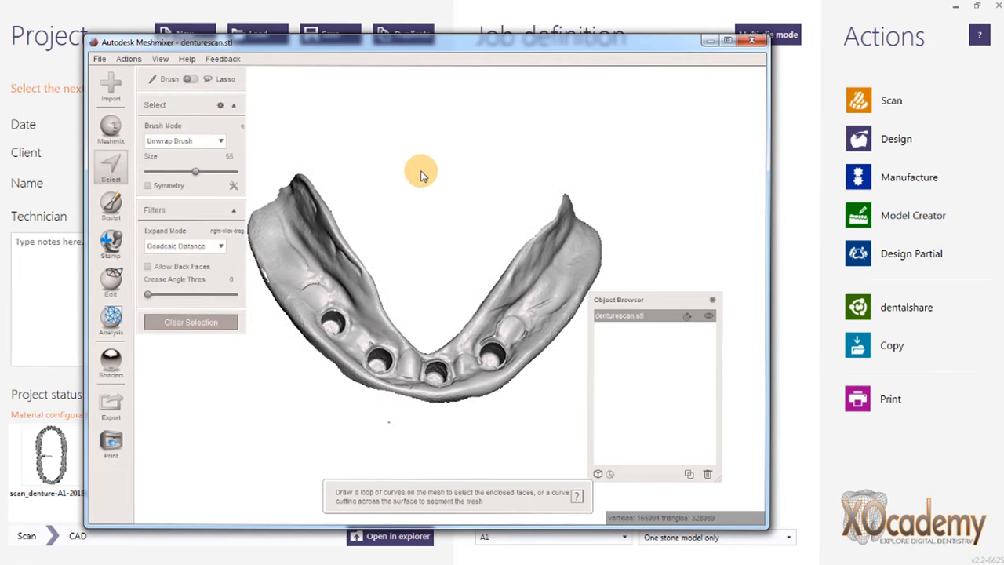
pyautogui.click(259, 122)
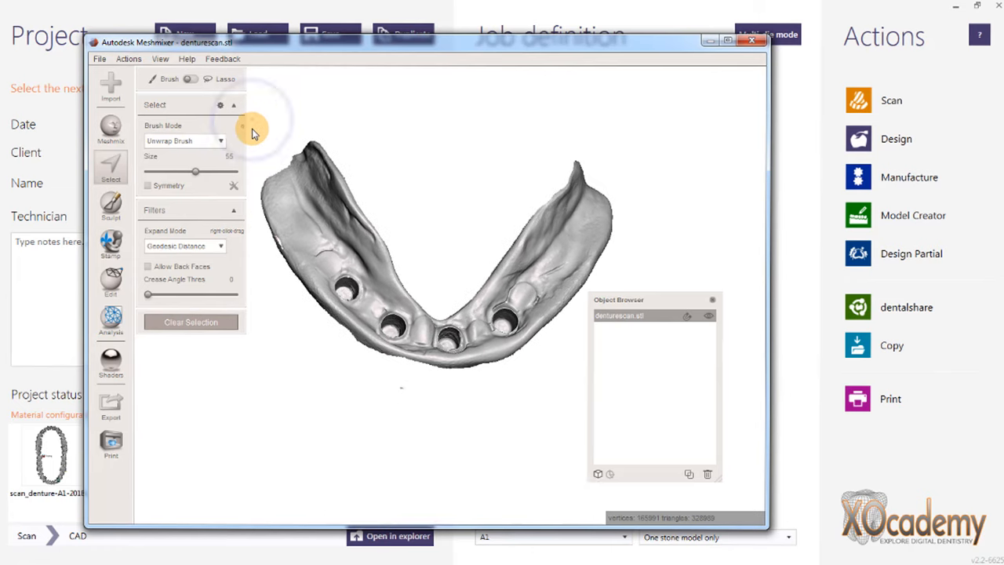
pyautogui.click(364, 380)
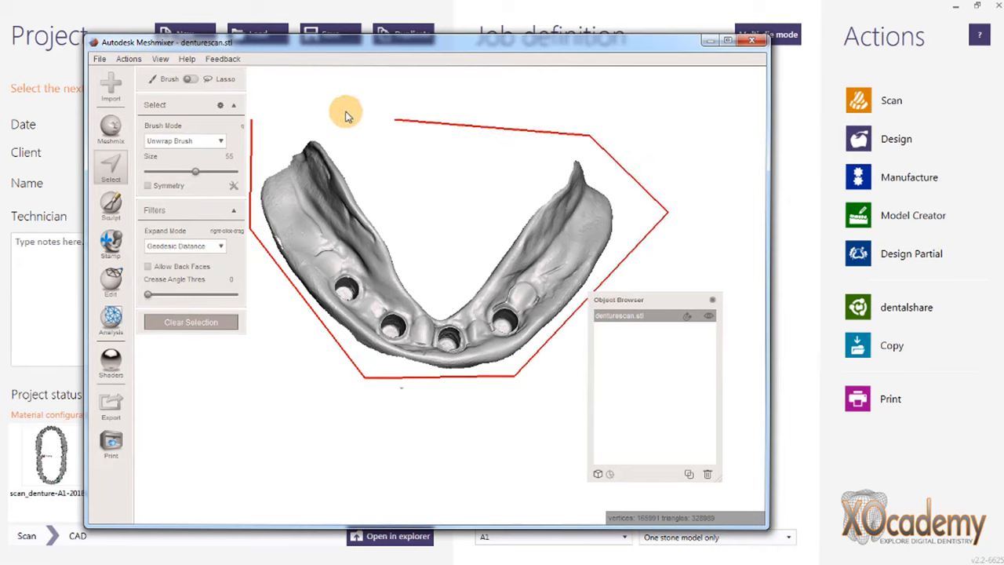
pyautogui.click(249, 123)
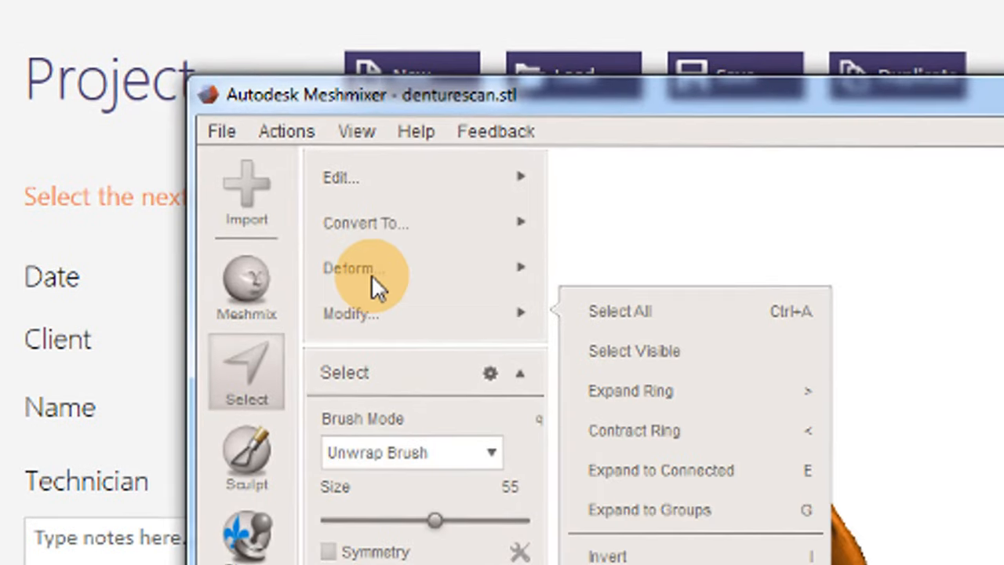
# Flip the normals of the selected denture scan mesh and check the abutment side
pyautogui.moveTo(337, 183)
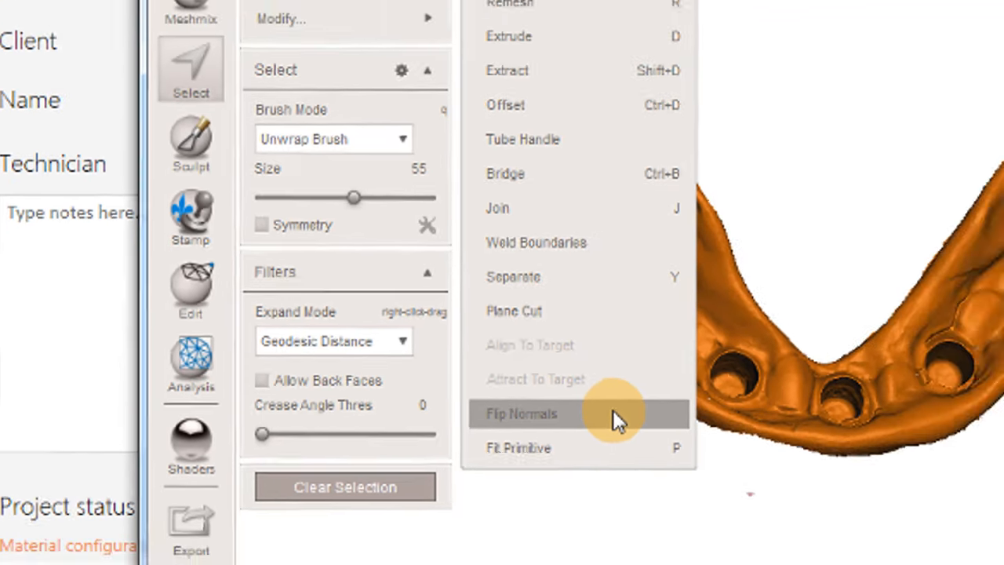
pyautogui.click(736, 437)
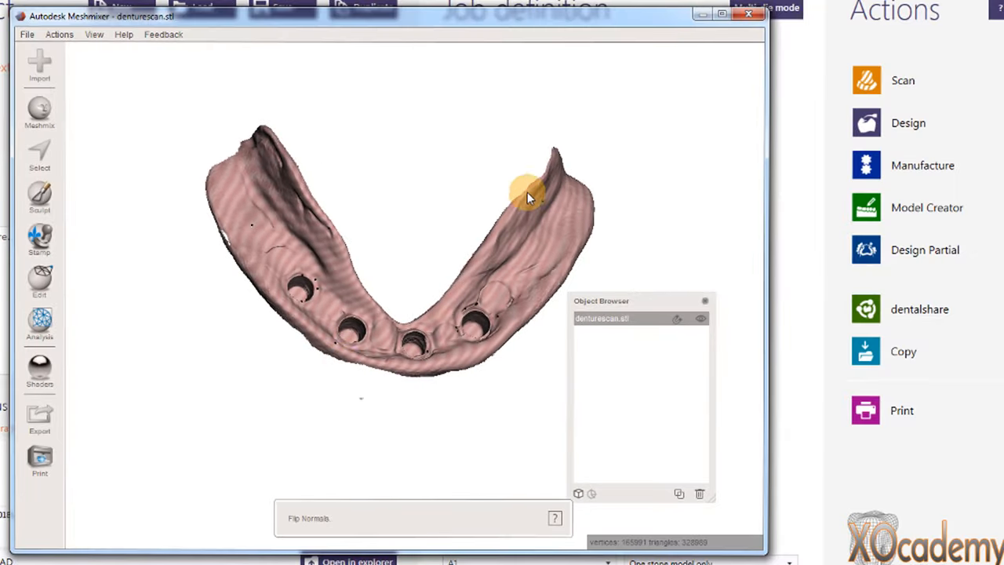
pyautogui.moveTo(557, 389); pyautogui.dragTo(365, 256, button='right')
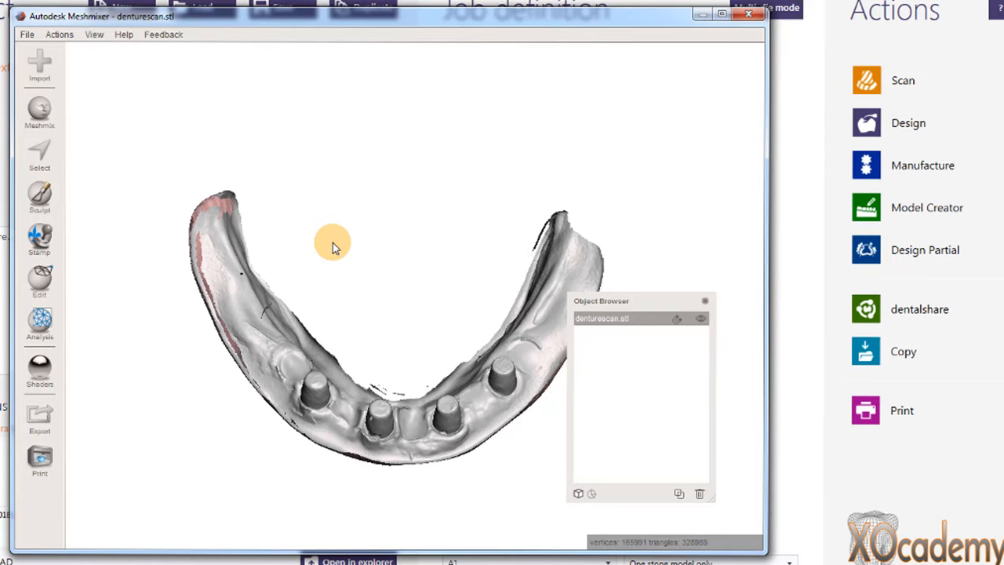
pyautogui.moveTo(333, 243); pyautogui.dragTo(395, 213, button='right')
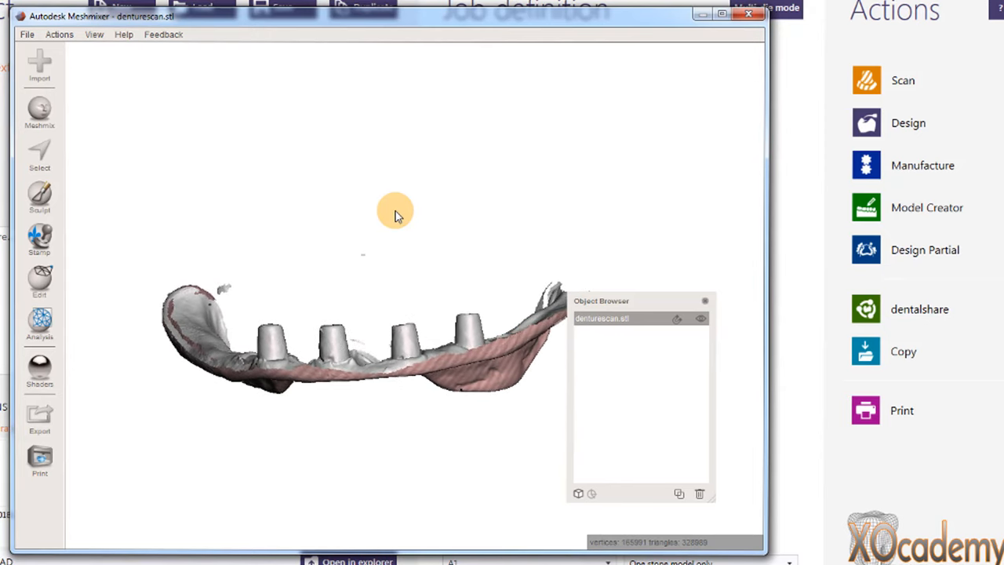